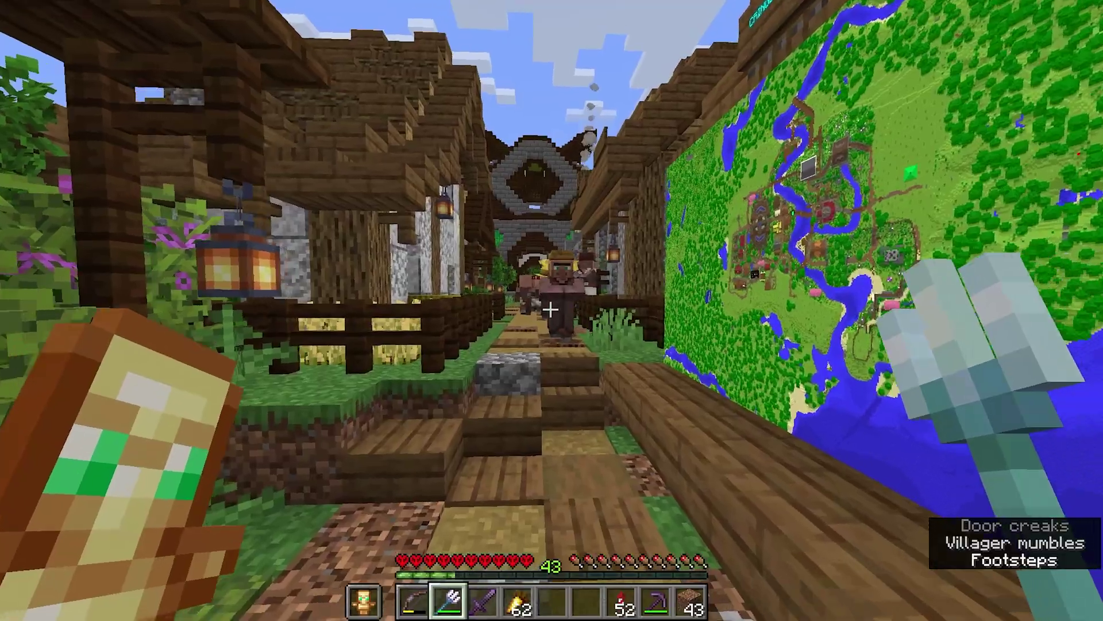
key("w")
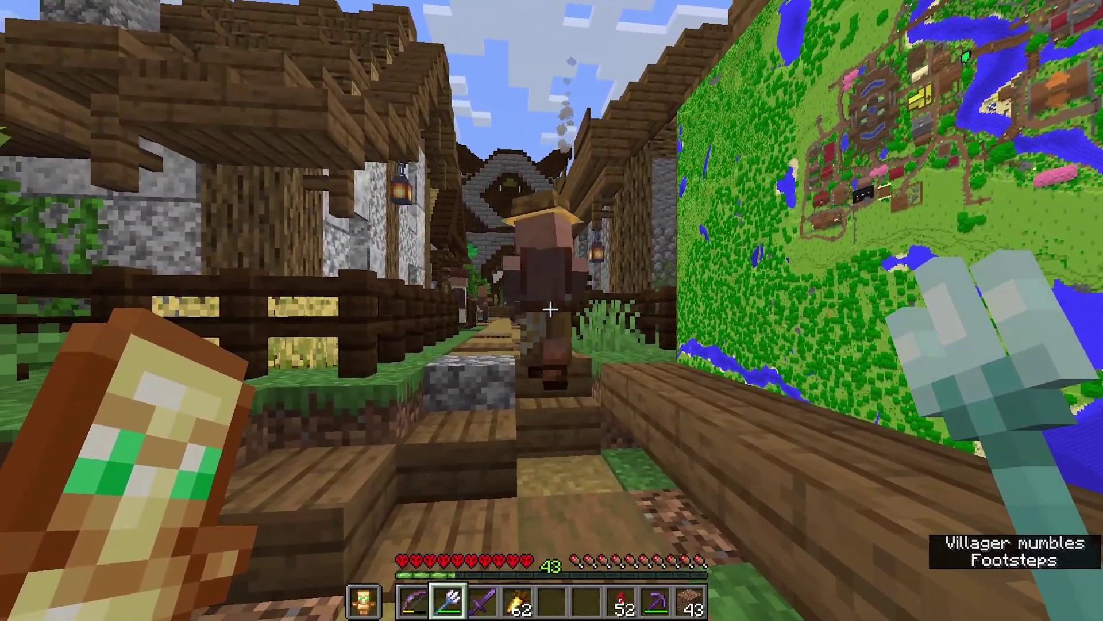
key("5")
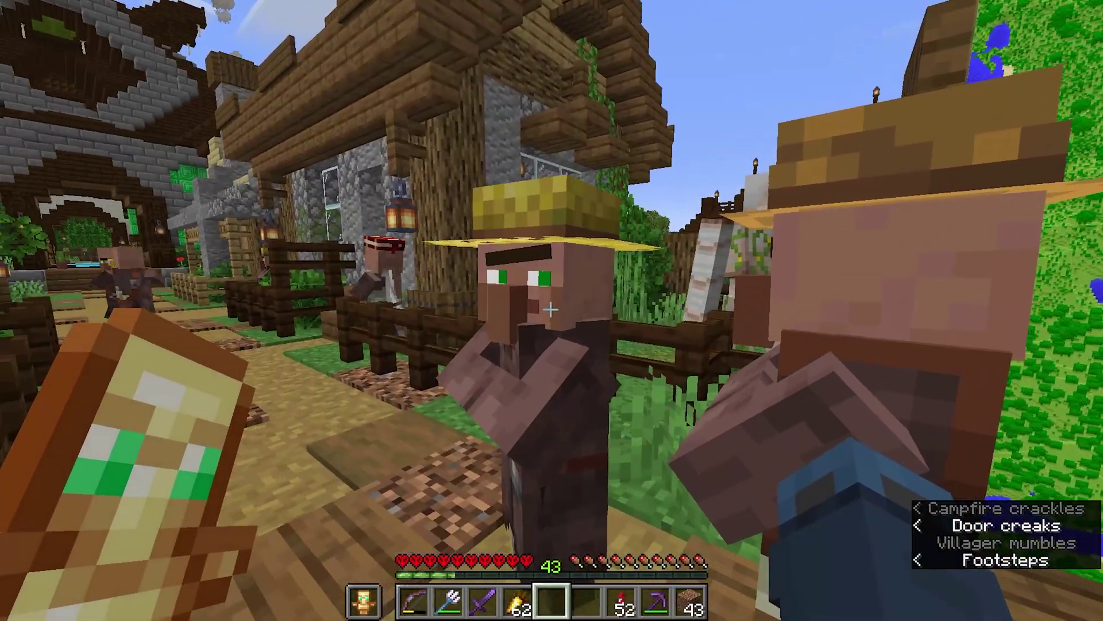
key("w")
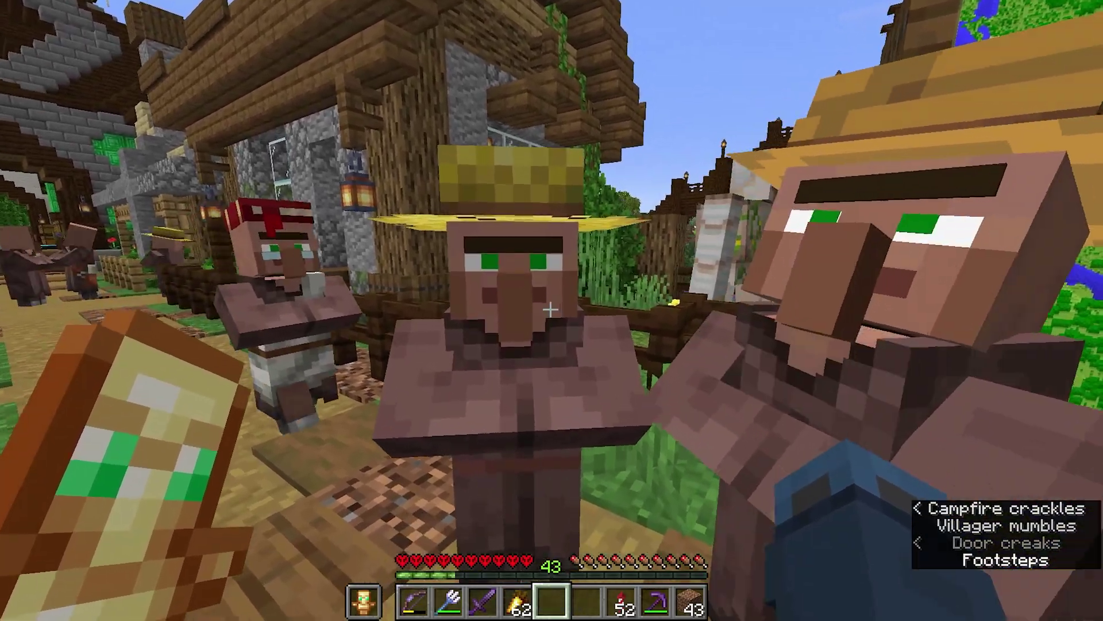
key("w")
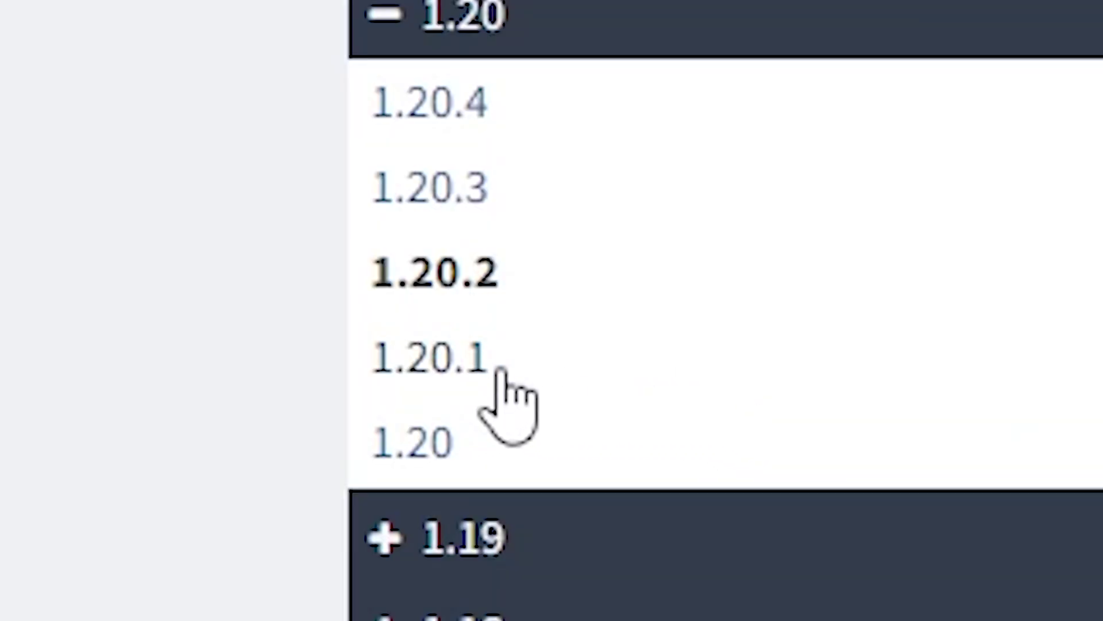
Step: Download the recommended Forge 47.2.0 installer for Minecraft 1.20.1 and save it to the Desktop
left_click(500, 370)
left_click_drag(732, 247, 593, 246)
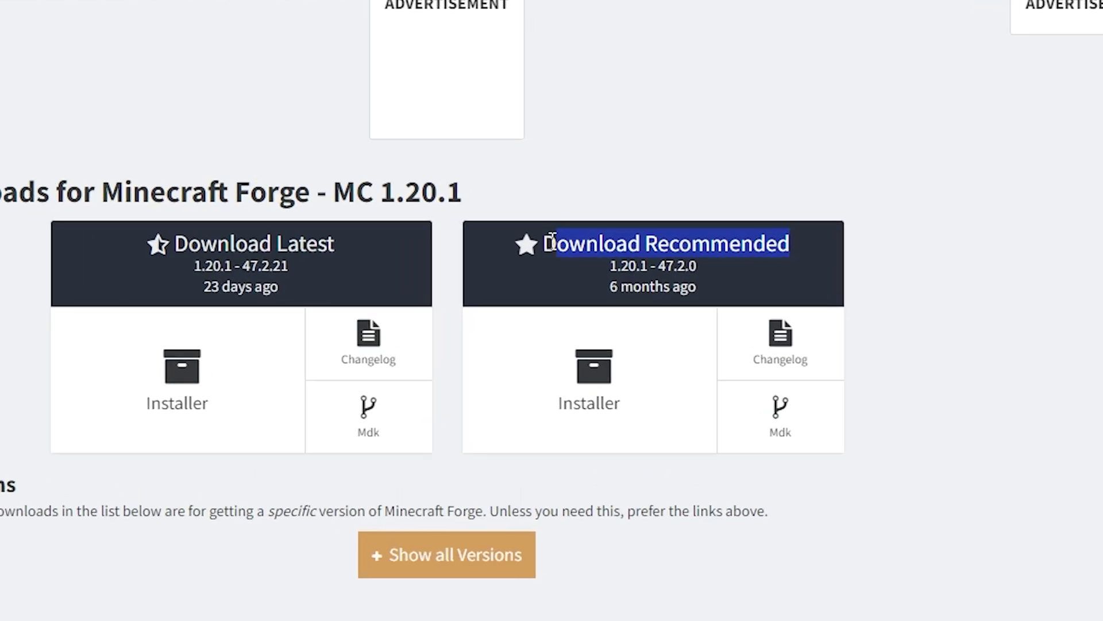
left_click(559, 275)
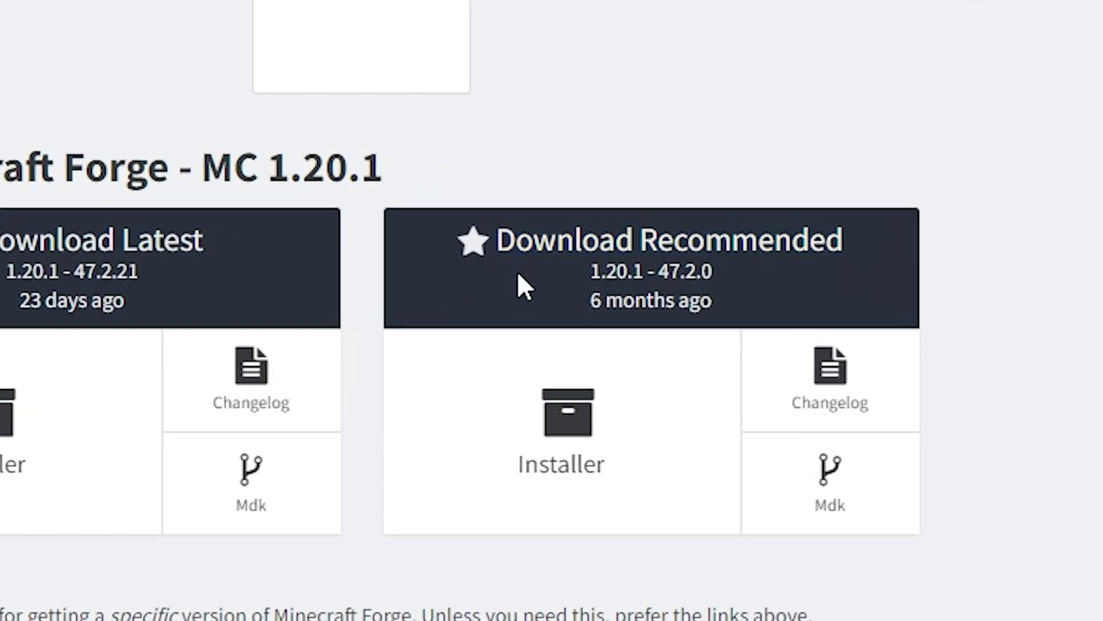
left_click(556, 484)
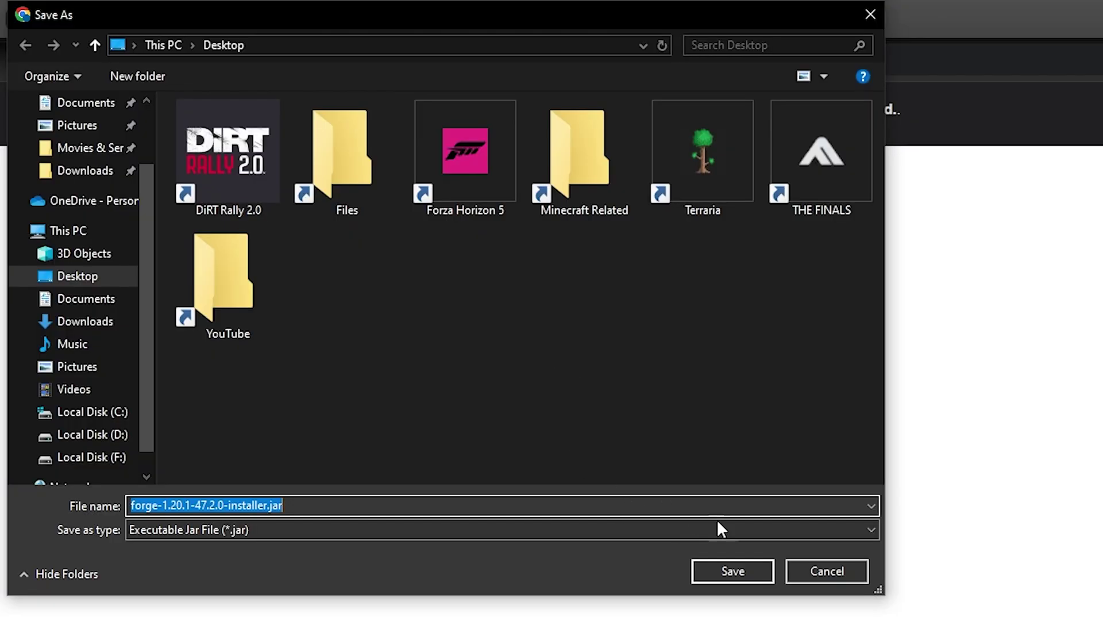
left_click(733, 571)
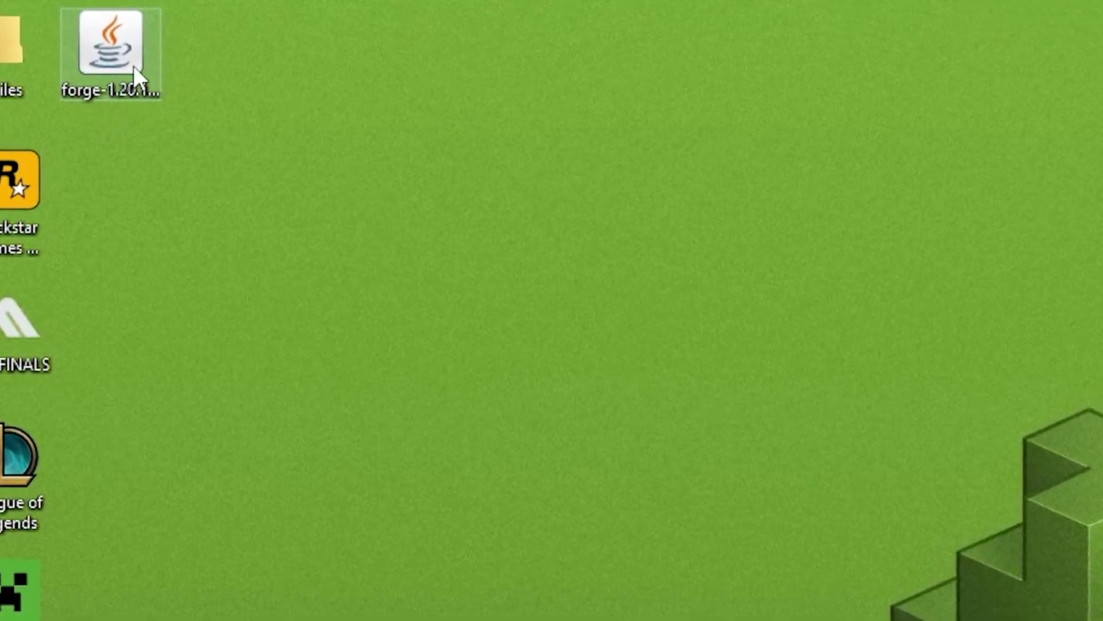
Step: Run the downloaded Forge installer with the Install client option and close its completion message
double_click(143, 99)
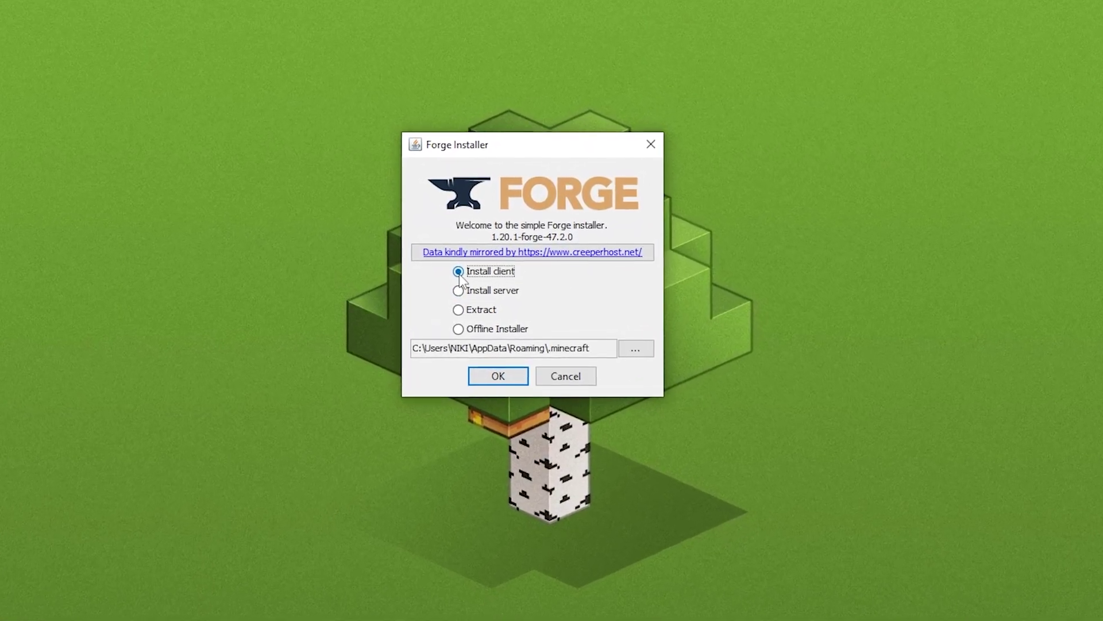
left_click(477, 280)
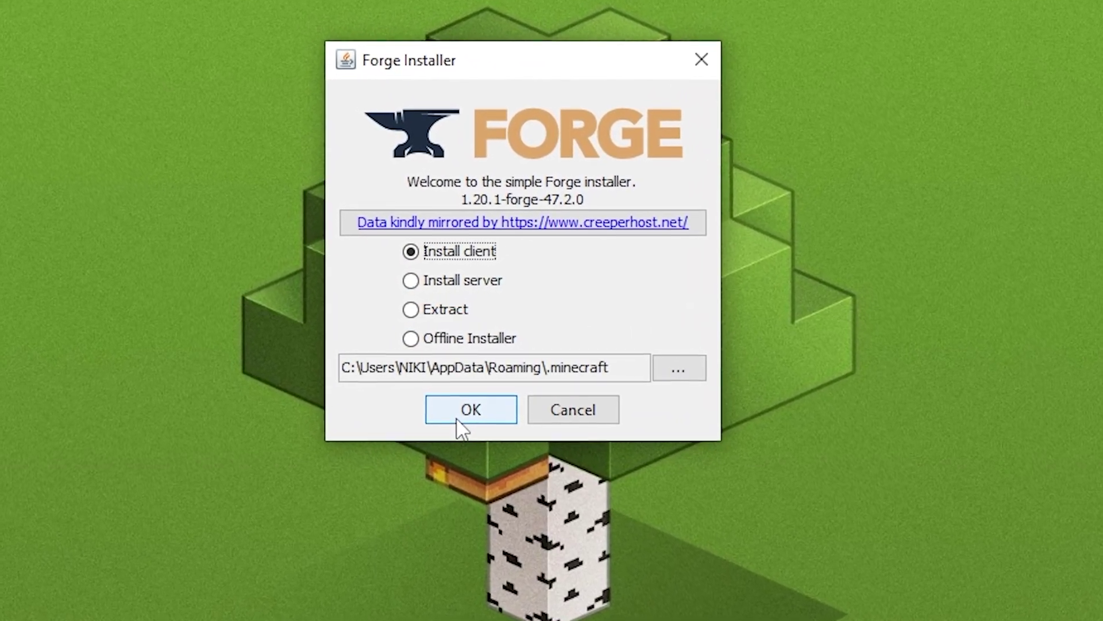
left_click(456, 425)
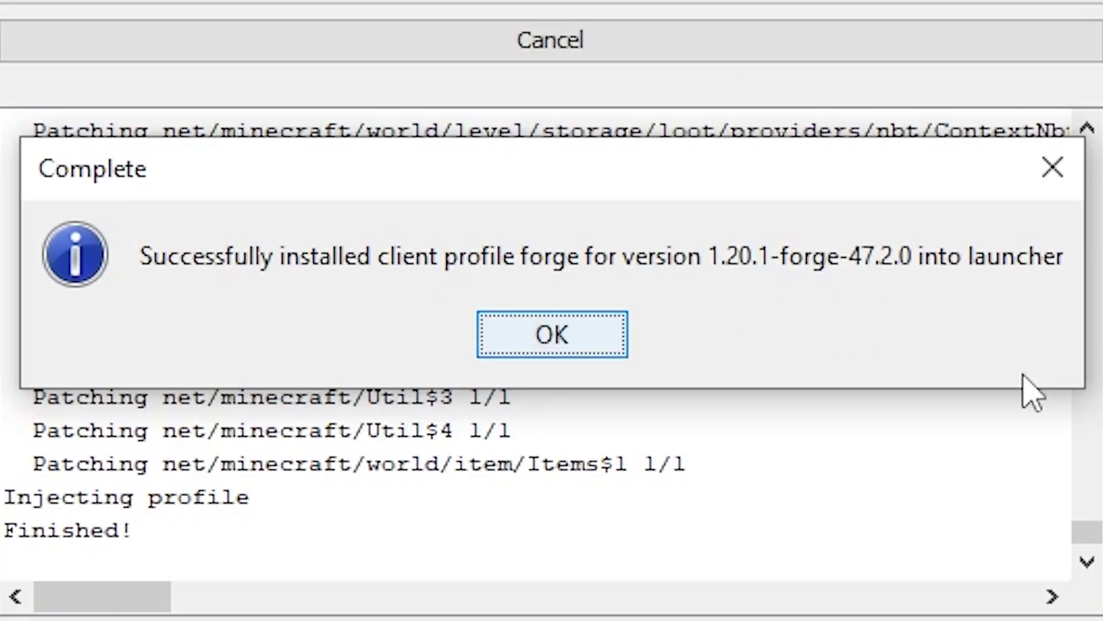
left_click(598, 339)
left_click_drag(569, 513, 281, 71)
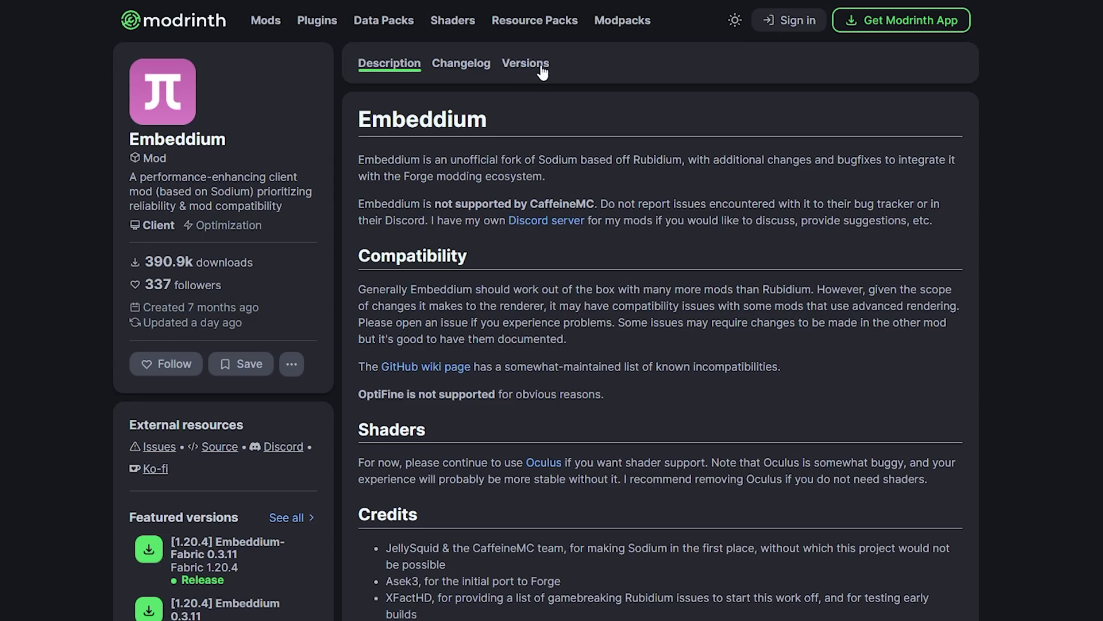
Step: Show Embeddium's versions on Modrinth, filter them by the Forge loader, and open the game version filter
left_click(538, 68)
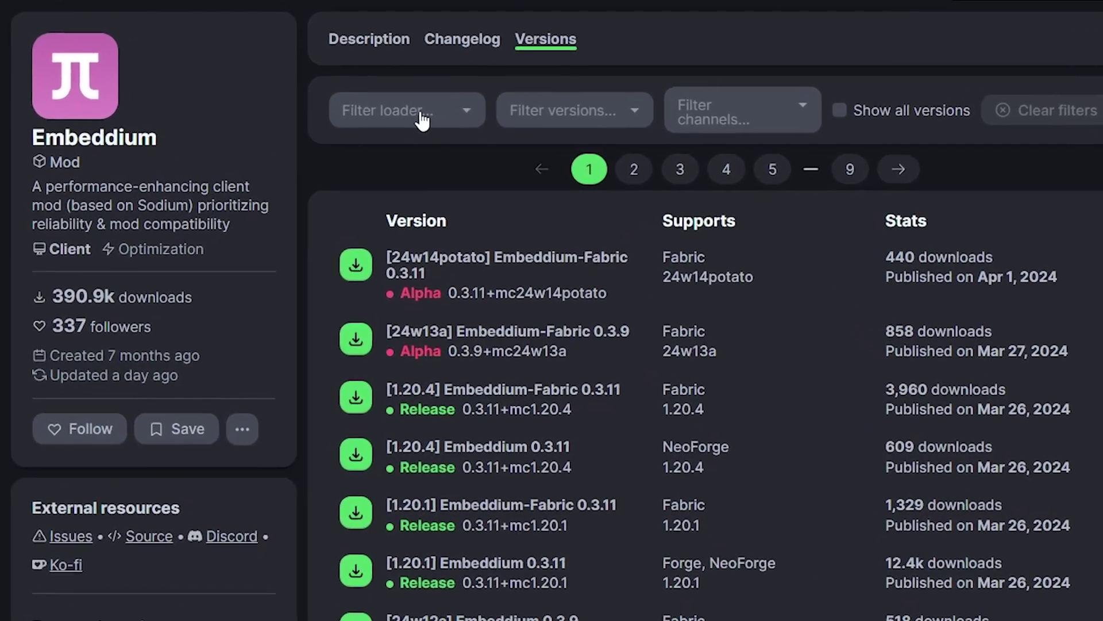
left_click(429, 117)
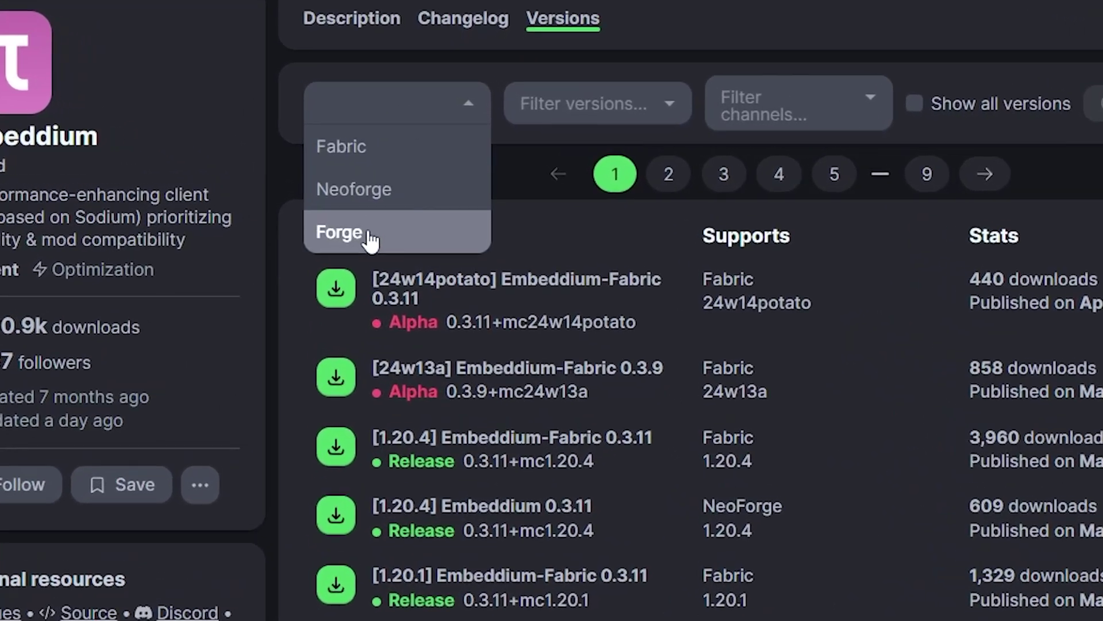
left_click(377, 227)
left_click(592, 108)
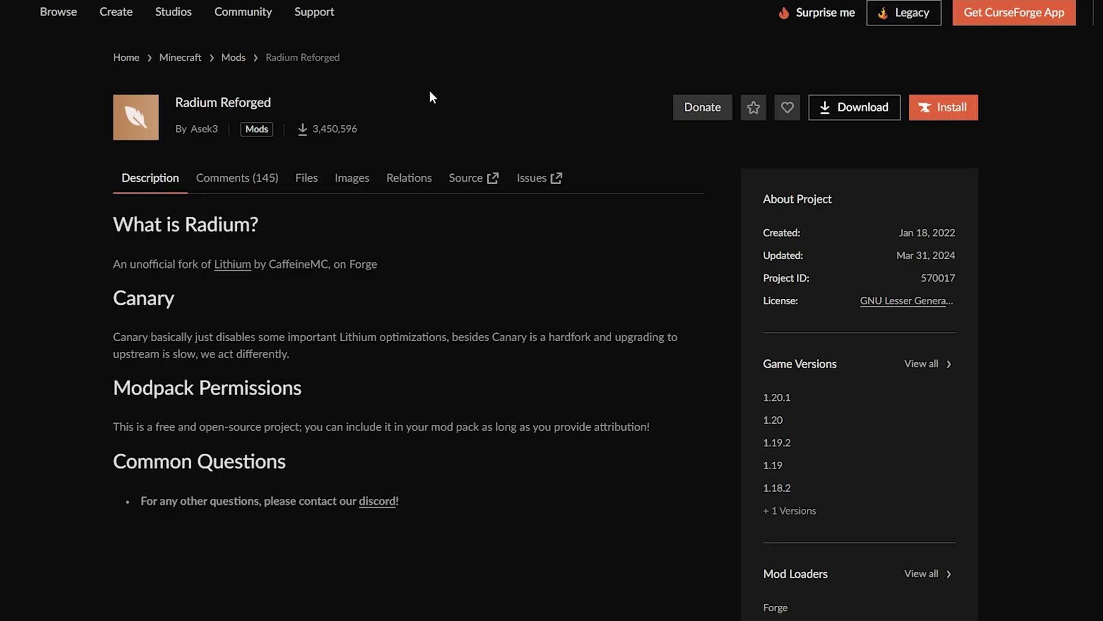
Step: Filter the Radium Reforged files on CurseForge by the Forge mod loader and game version 1.20.1
left_click(308, 179)
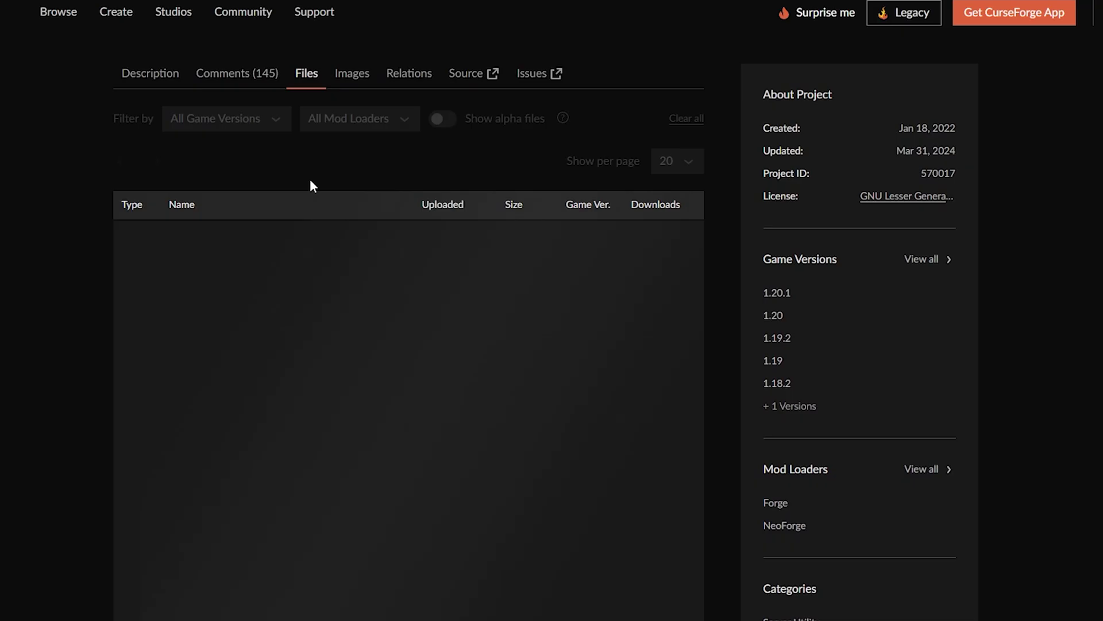
left_click(345, 115)
left_click(336, 165)
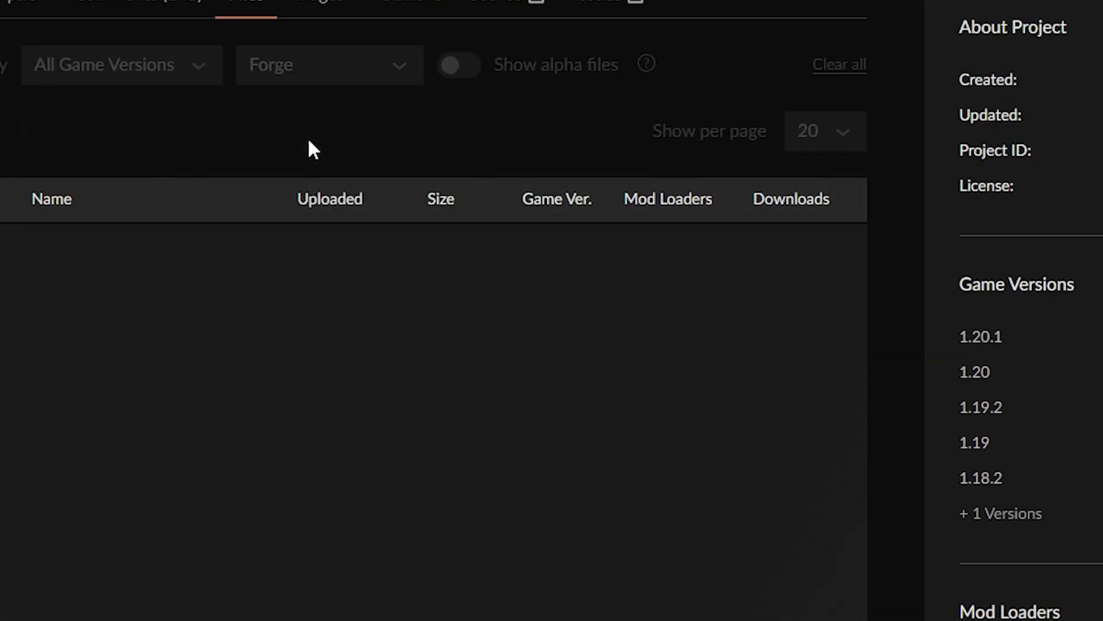
left_click(188, 65)
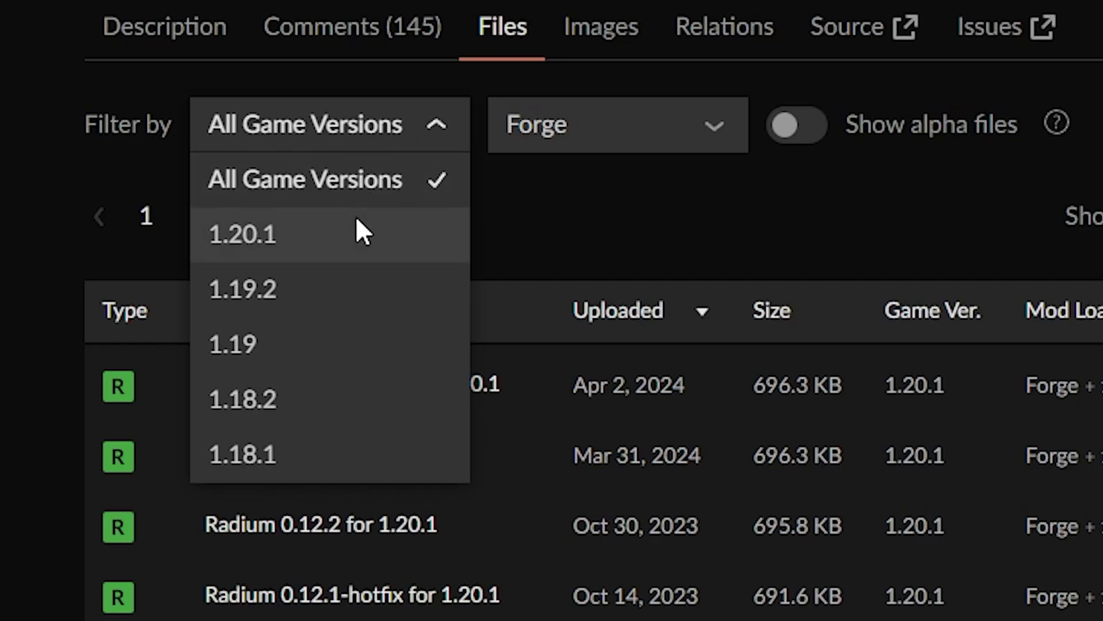
left_click(357, 222)
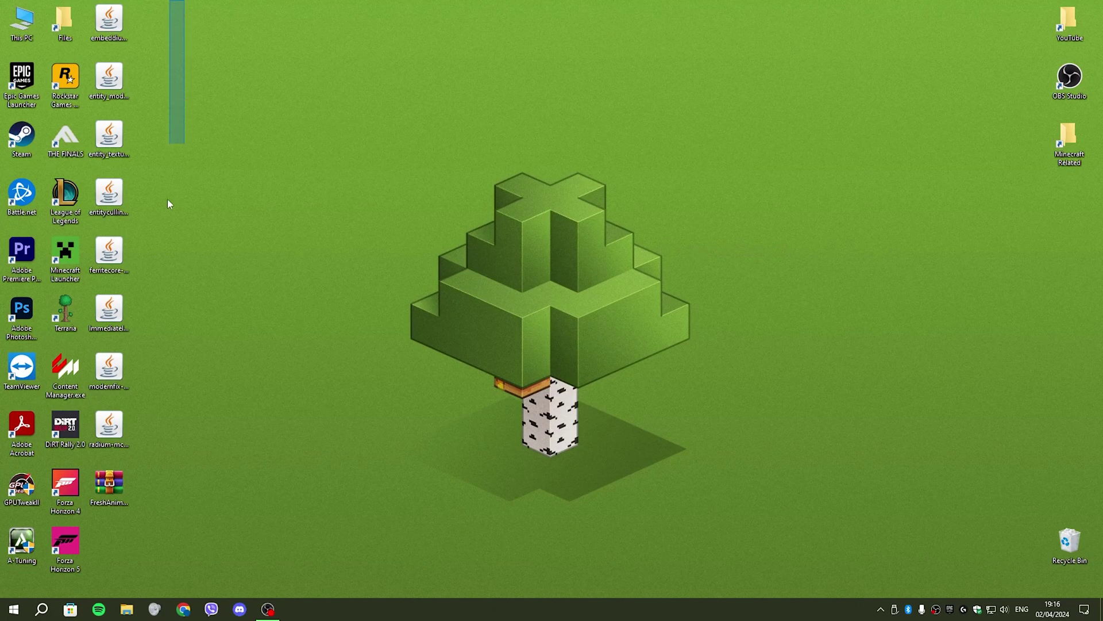
Step: Find %appdata% through the Windows search and open the mods folder inside .minecraft
left_click_drag(167, 204, 3, 492)
left_click(41, 610)
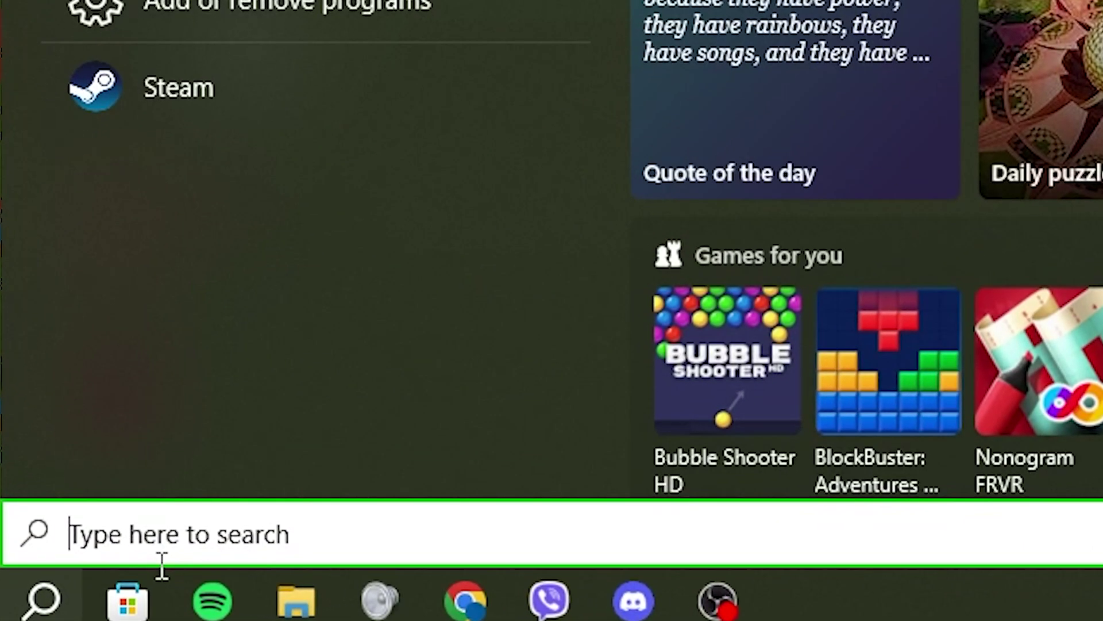
type("%appdata%")
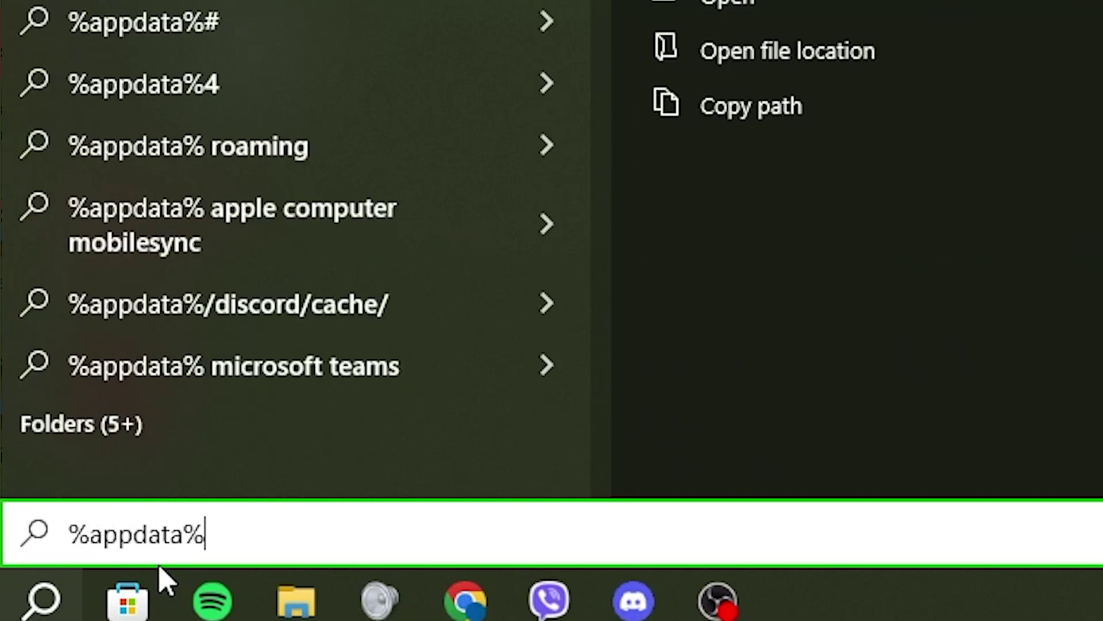
key("Return")
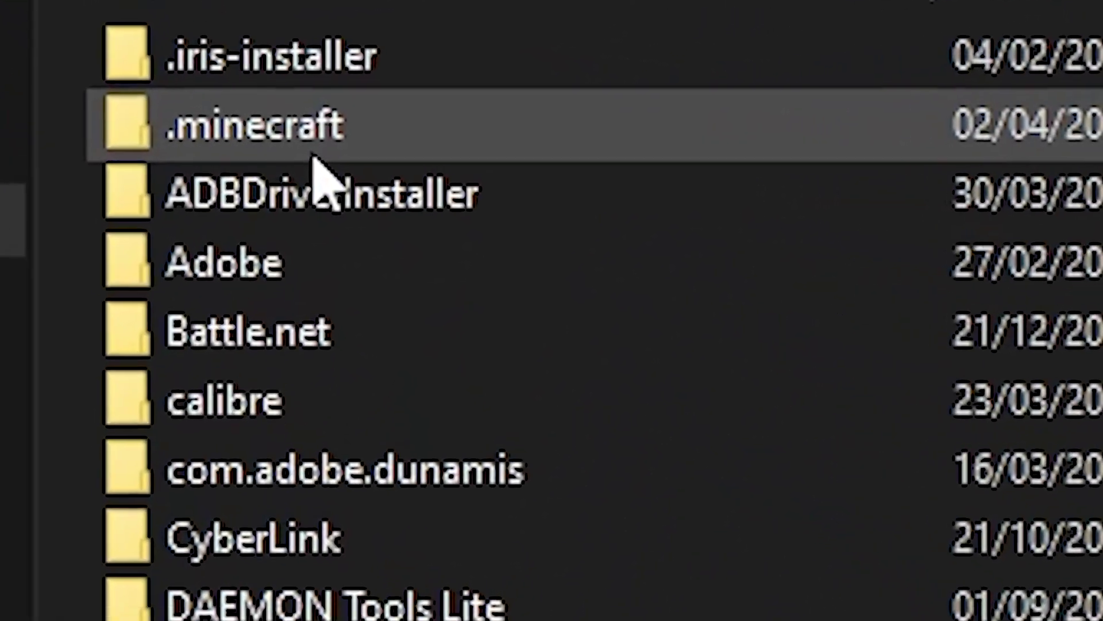
double_click(363, 145)
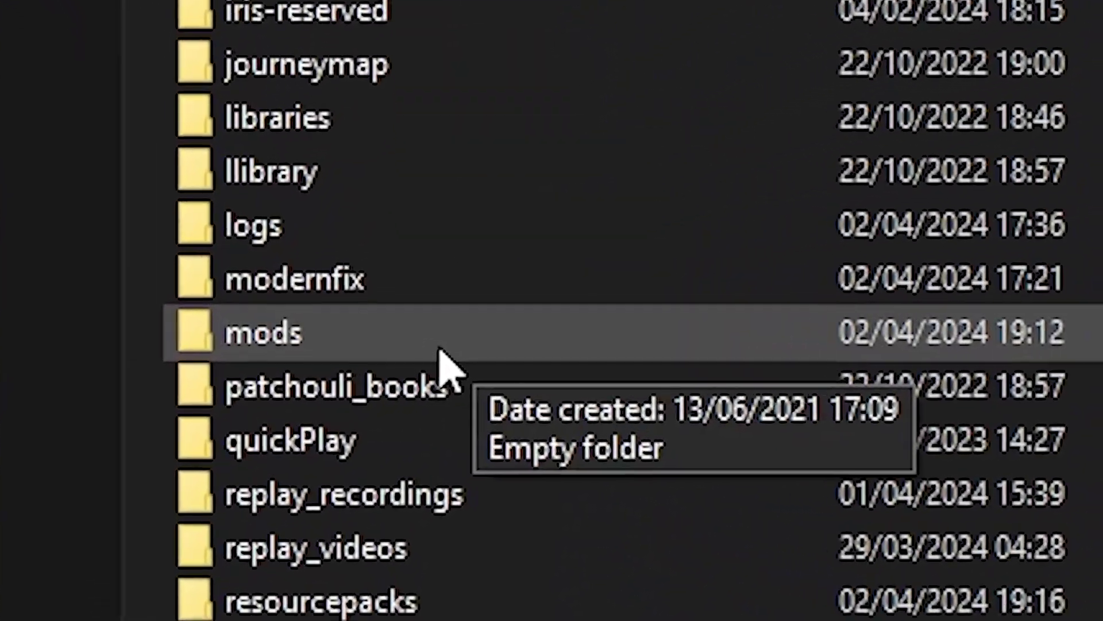
double_click(345, 338)
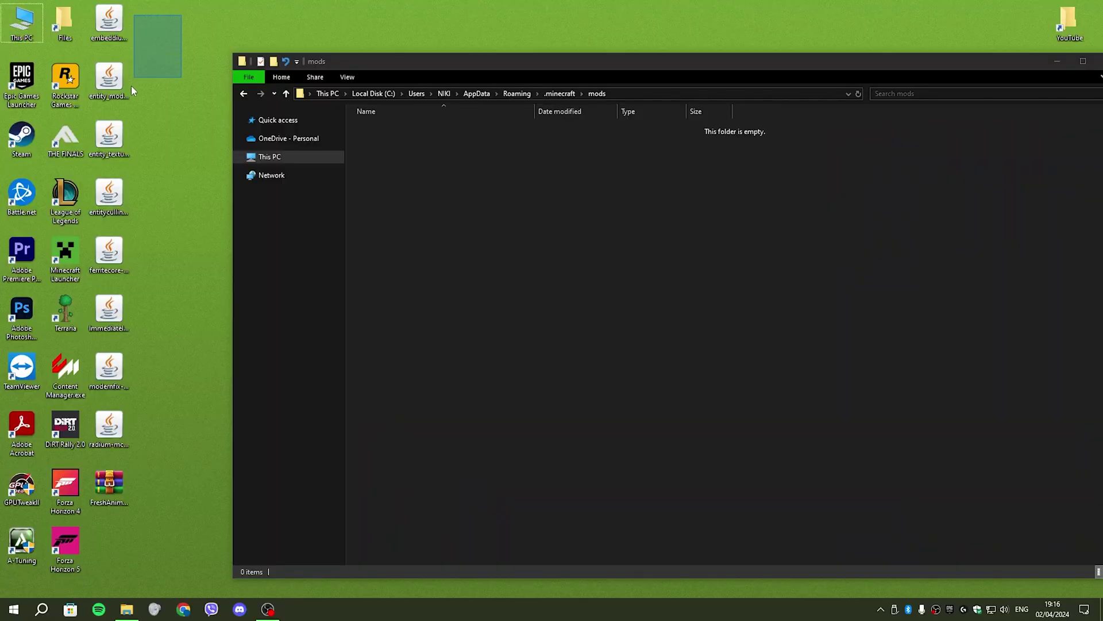
Step: Move all eight mod jar files from the desktop into the mods folder
left_click_drag(119, 189, 116, 348)
left_click_drag(111, 433, 111, 433)
left_click_drag(111, 434, 125, 441)
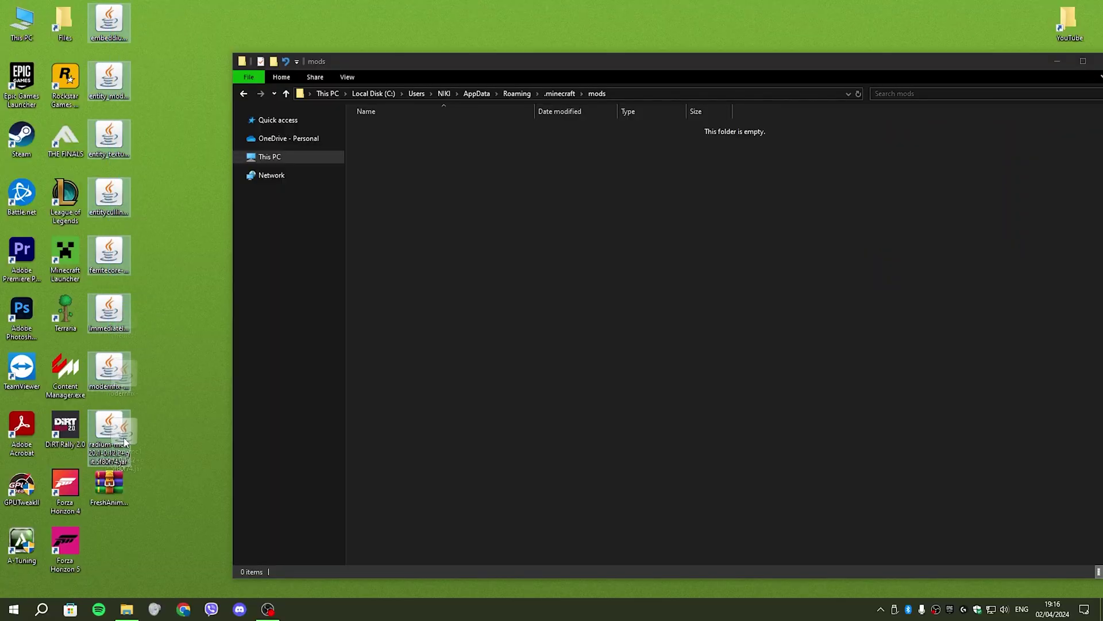
left_click_drag(458, 369, 459, 369)
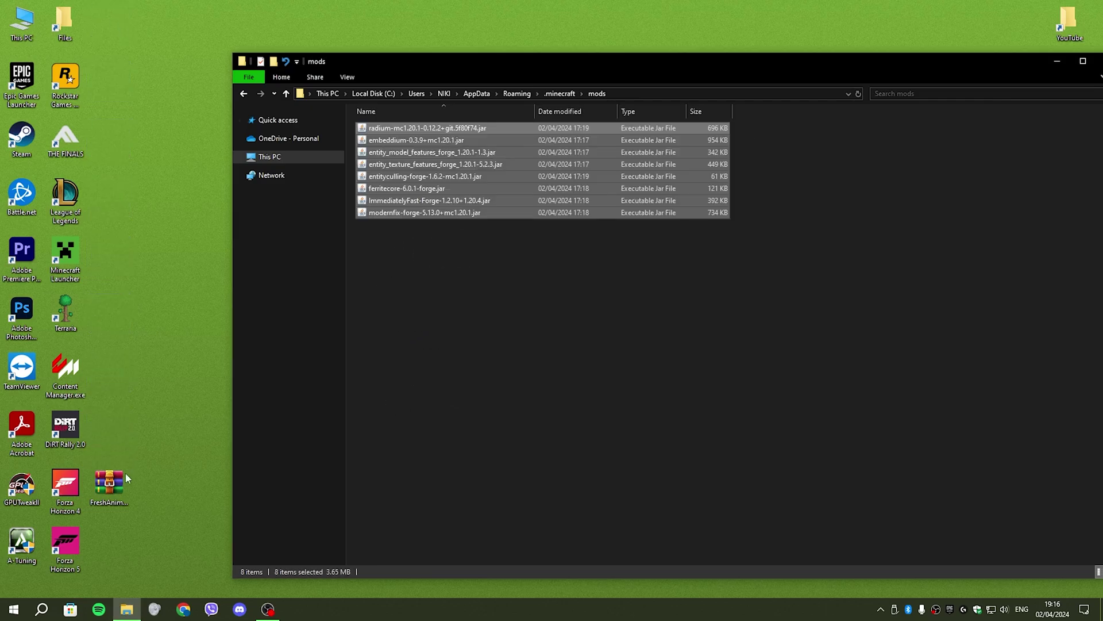
Step: Go up to .minecraft, open the resourcepacks folder, and move the FreshAnimations zip from the desktop into it
left_click(117, 494)
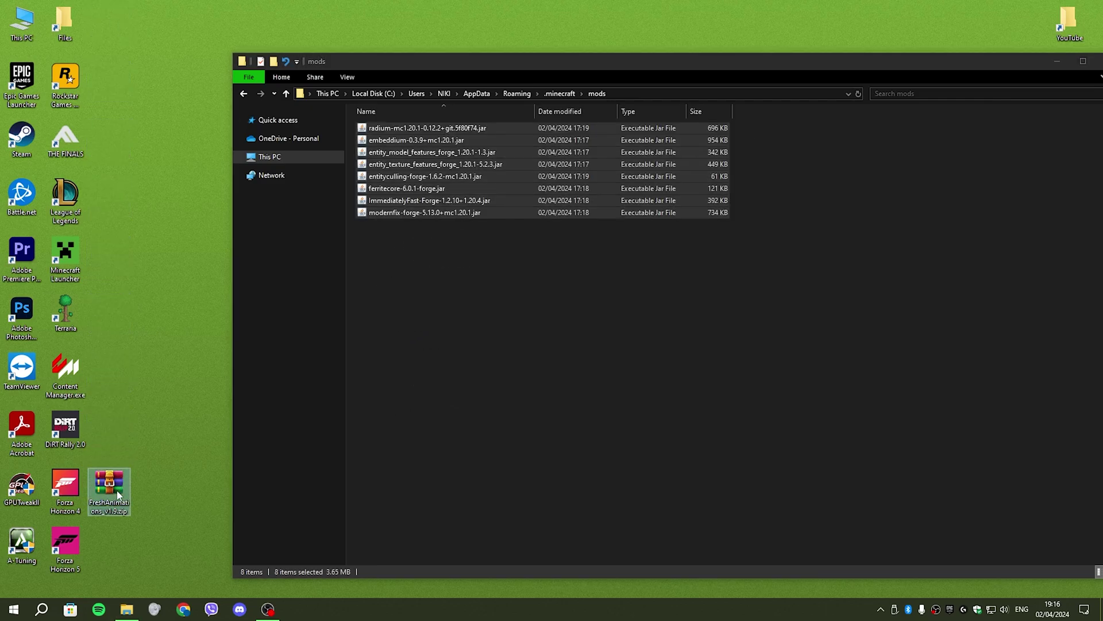
left_click(285, 93)
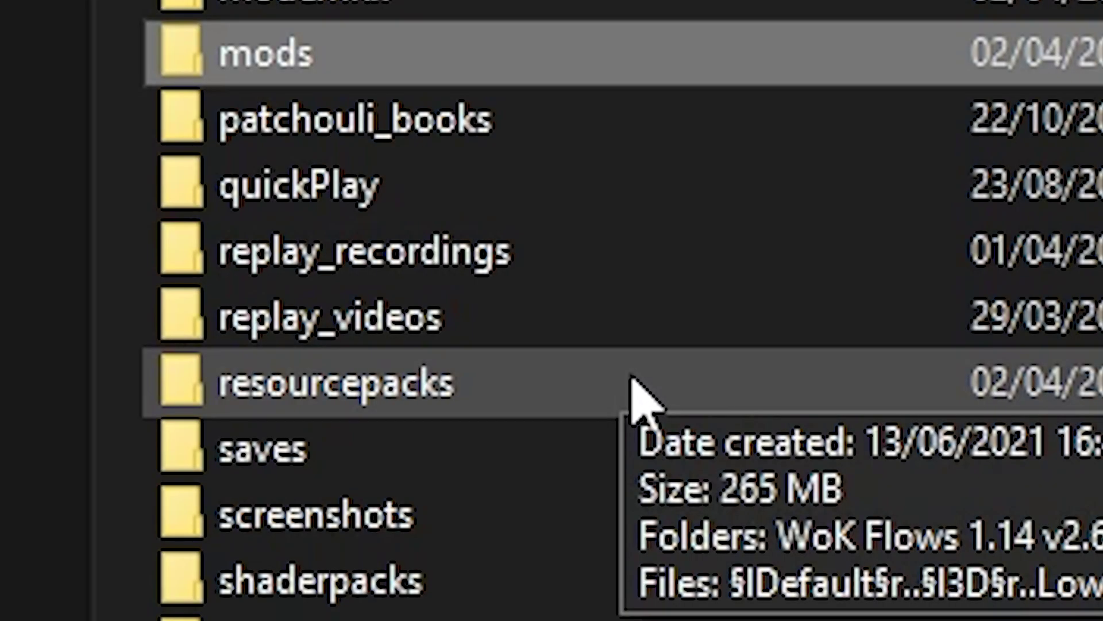
double_click(632, 383)
left_click(109, 493)
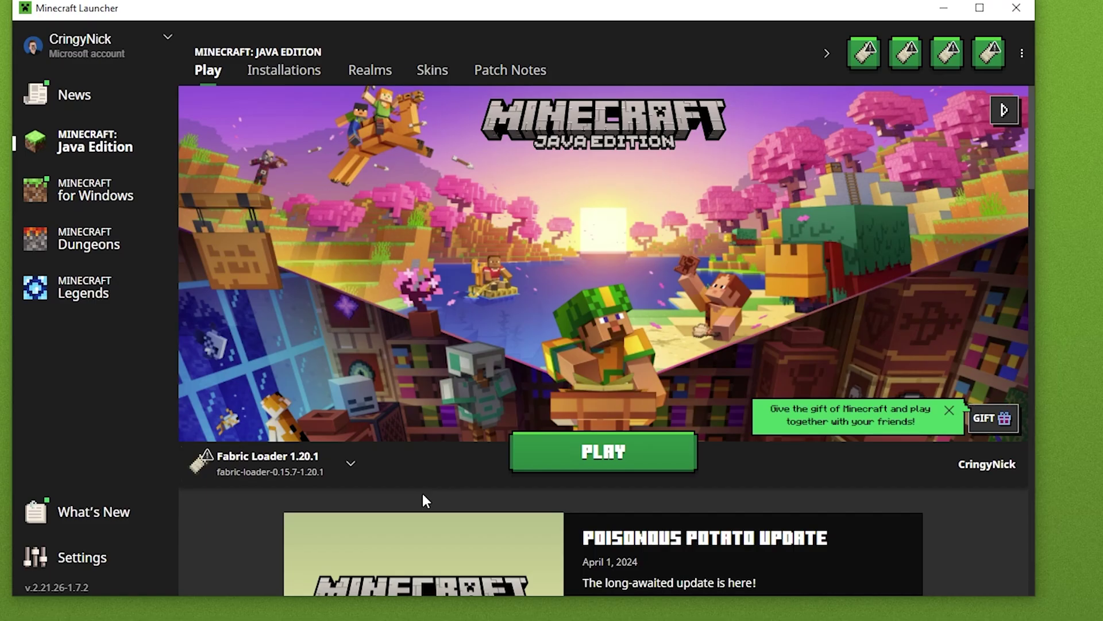
Step: Choose the forge 1.20.1-forge-47.2.0 installation in the Minecraft Launcher and start the game
left_click(350, 463)
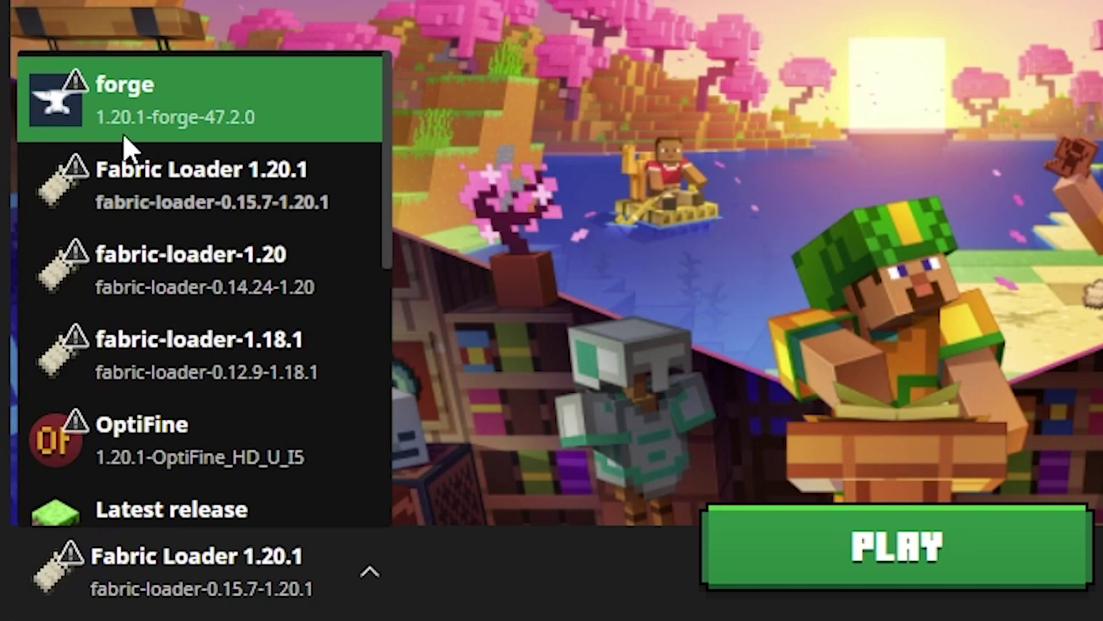
left_click(140, 139)
left_click(776, 574)
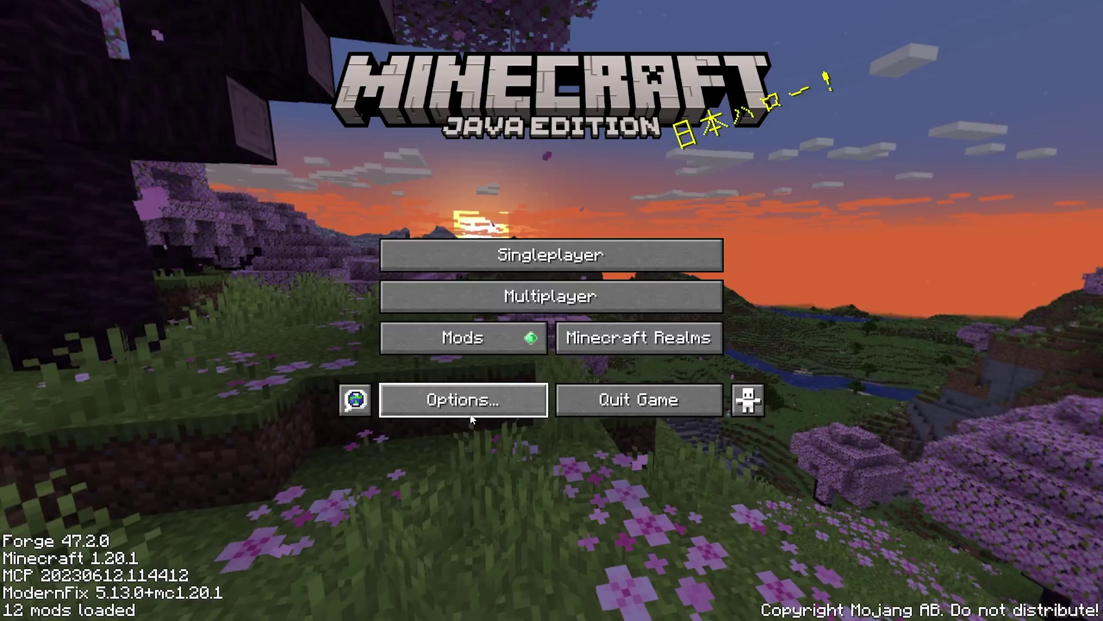
Step: Enable the FreshAnimations_v1.9.zip resource pack in the game's resource pack options
left_click(470, 411)
left_click(437, 326)
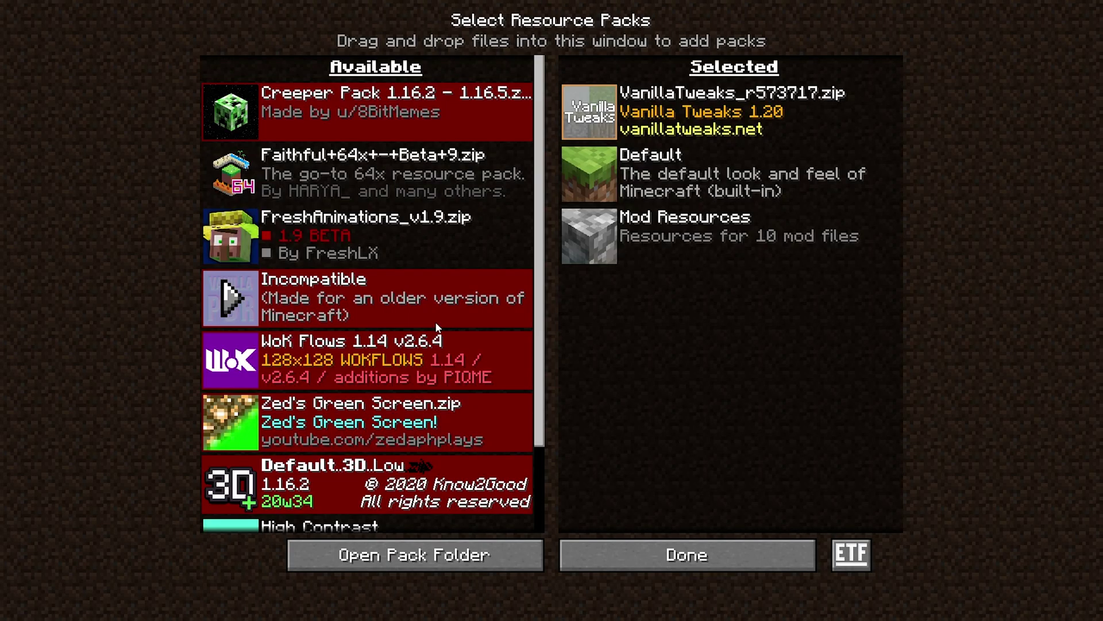
left_click(233, 238)
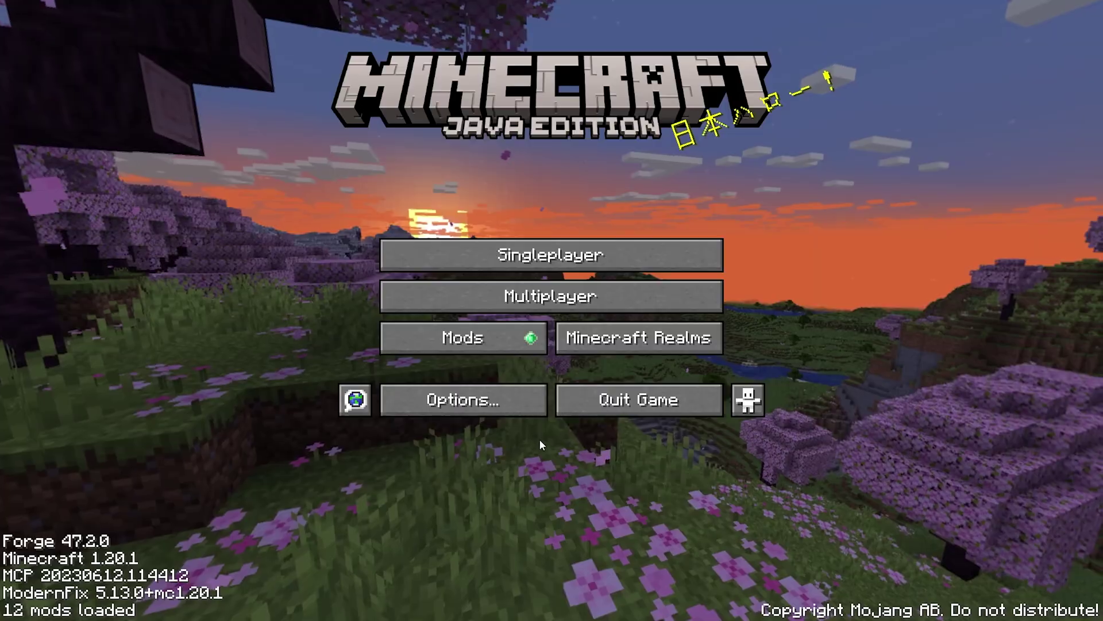
Step: Examine the performance options in the game's video settings, including compact vertex format
left_click(504, 414)
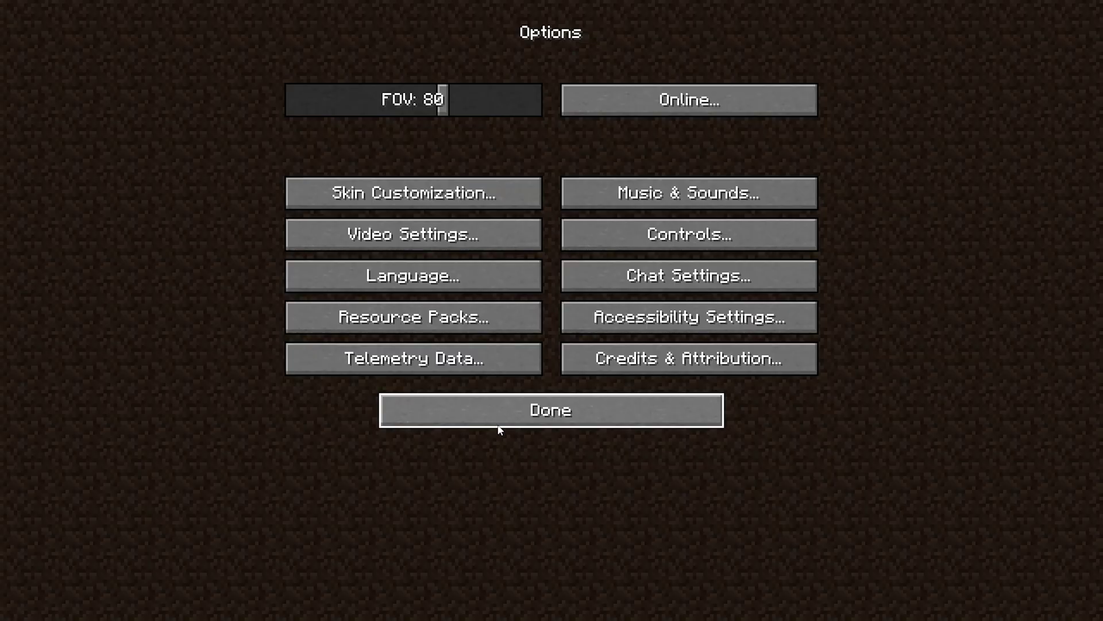
left_click(442, 238)
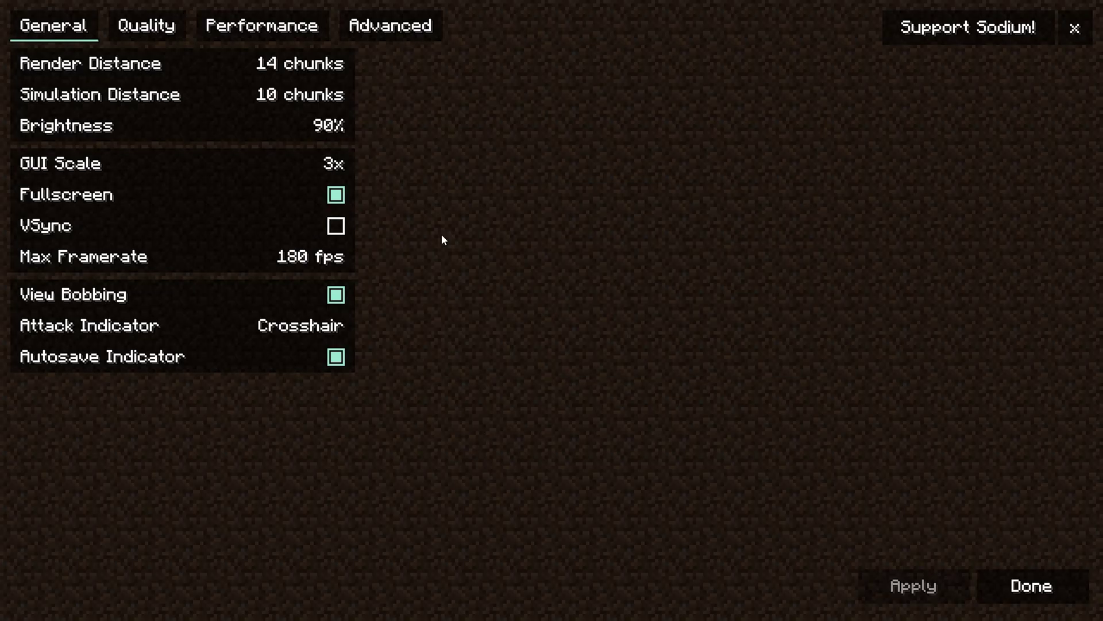
left_click(289, 36)
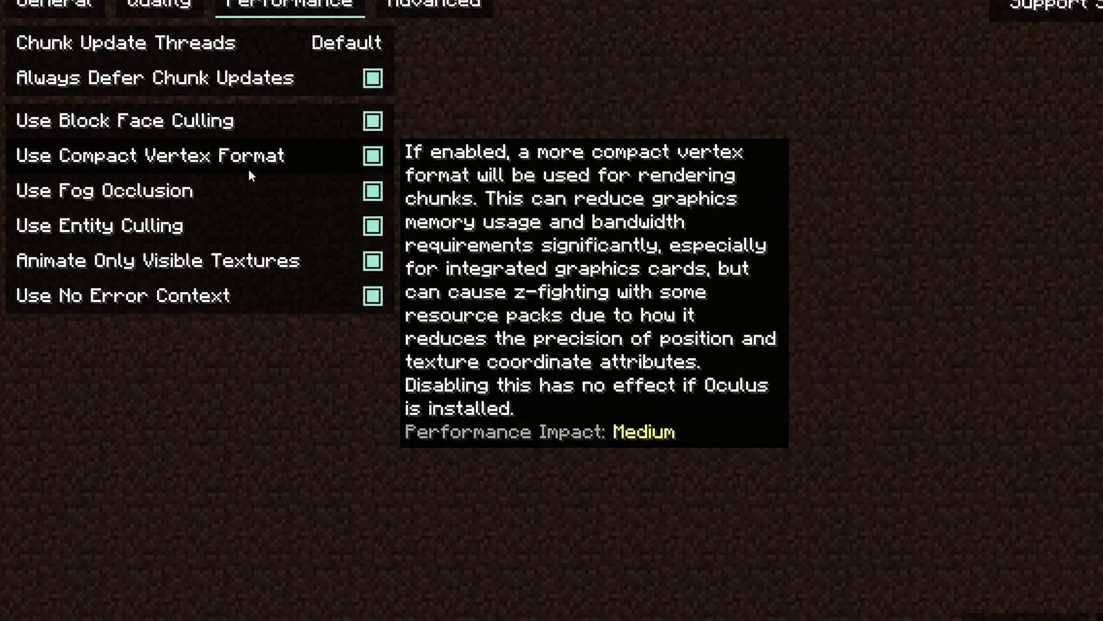
mouse_move(112, 226)
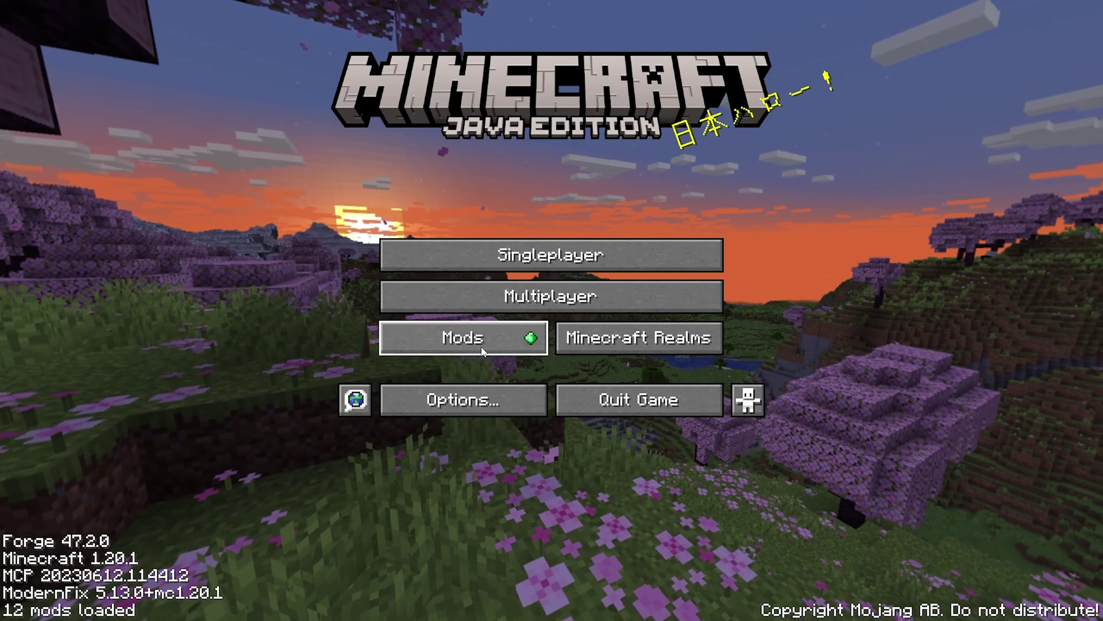
Step: Examine the game's list of installed mods and the details of EntityCulling
left_click(481, 350)
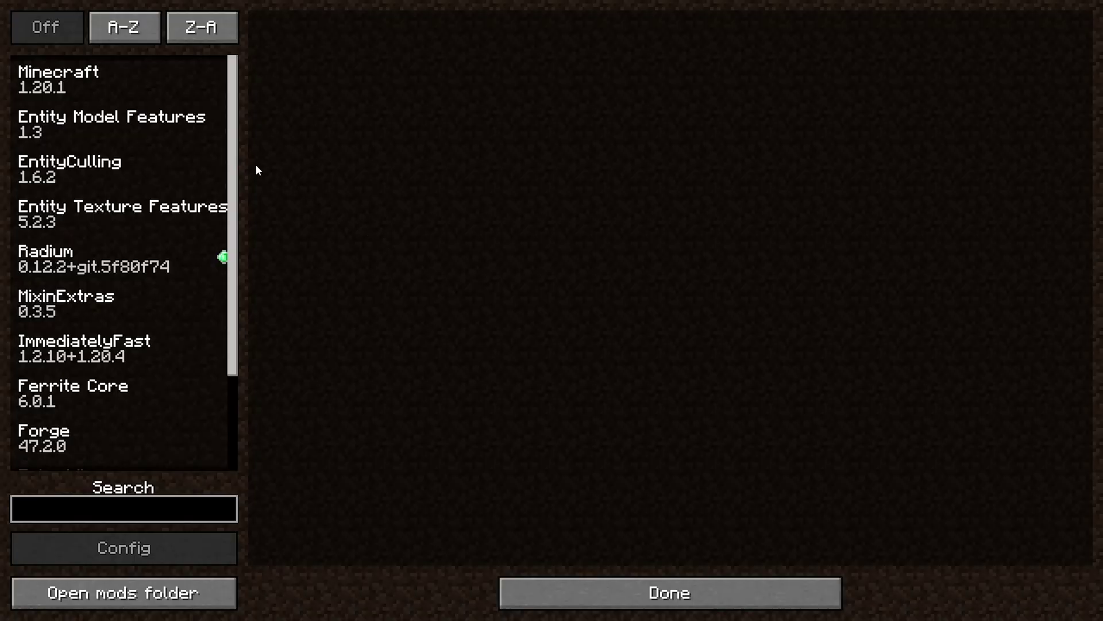
left_click(72, 178)
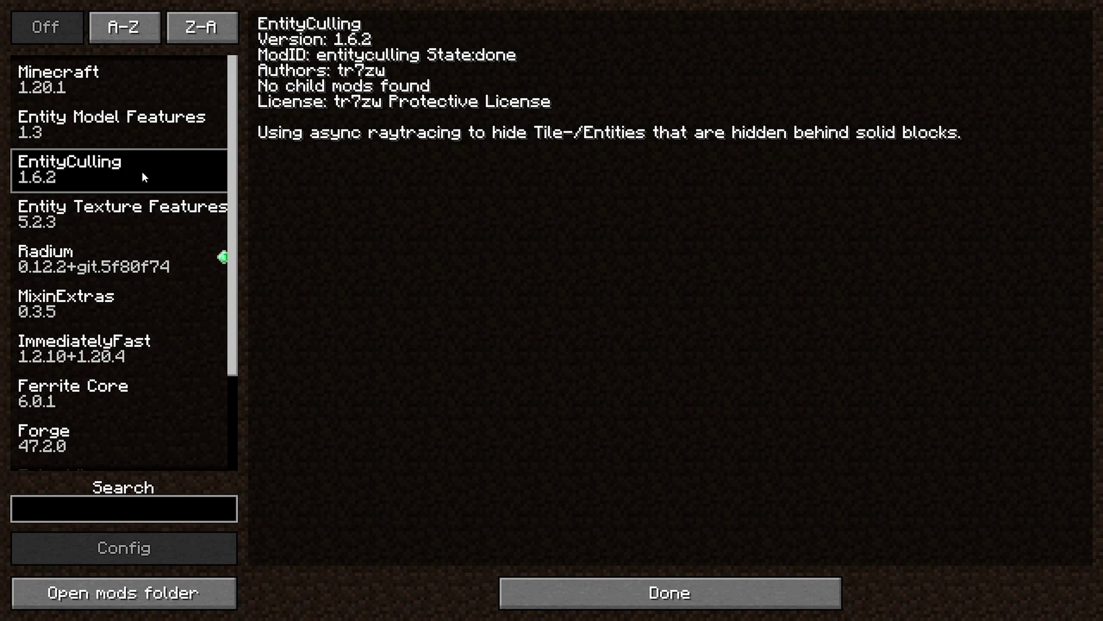
scroll(109, 311, "down", 6)
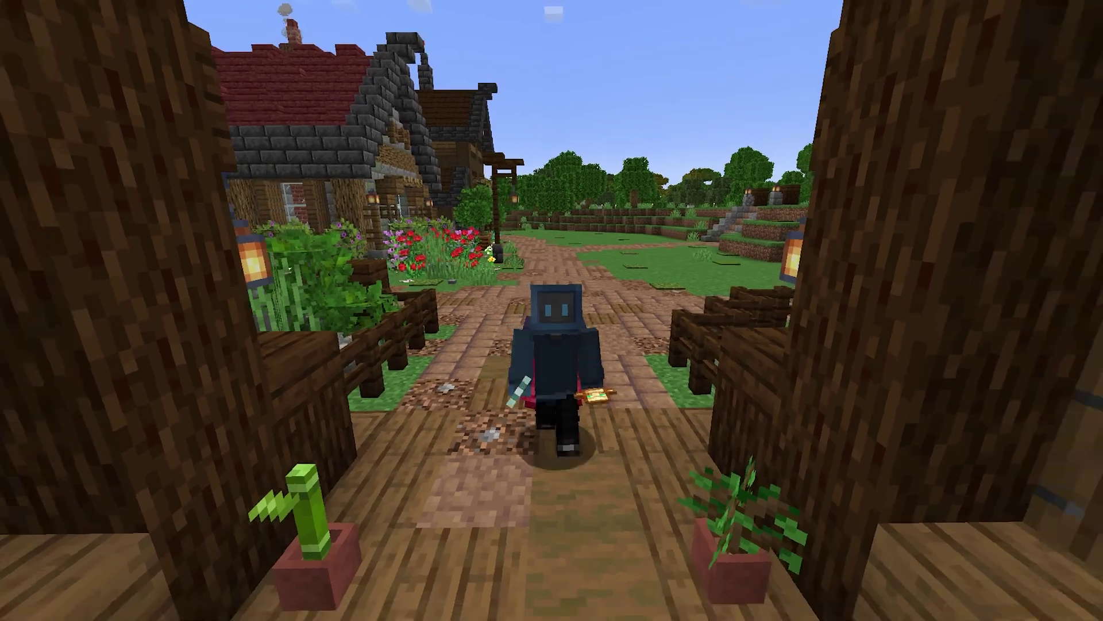